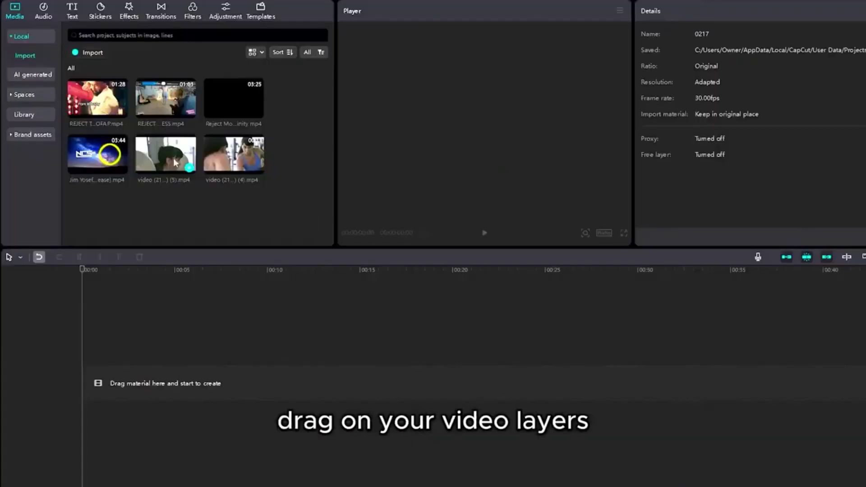
Place video (5).mp4 then video (4).mp4 back to back, about 22 seconds in total
{"action": "left_click_drag", "start_coordinate": [166, 155], "coordinate": [101, 386]}
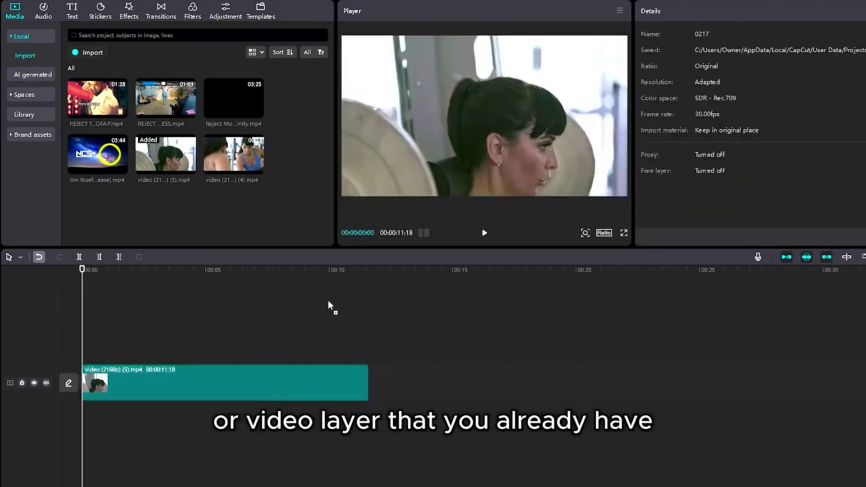
{"action": "left_click_drag", "start_coordinate": [234, 155], "coordinate": [380, 381]}
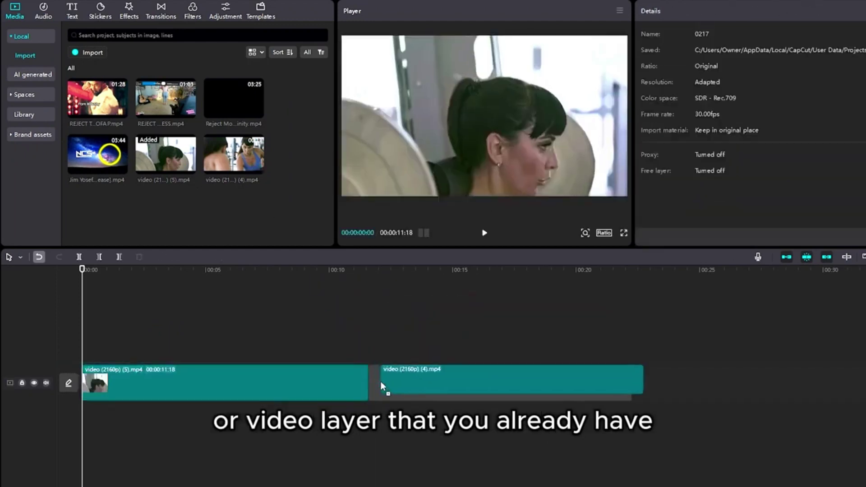
Add the yellow Abc Trending text template on its own track above the clips' start
{"action": "left_click", "coordinate": [72, 12]}
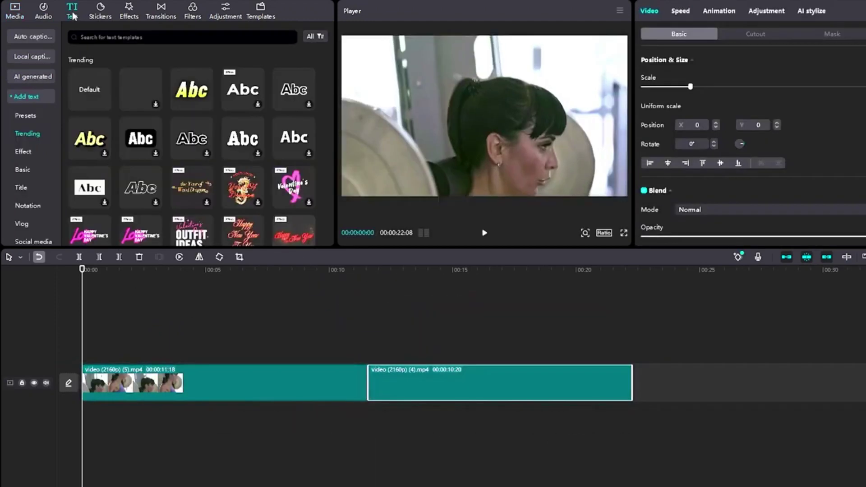
{"action": "scroll", "coordinate": [188, 142], "scroll_direction": "up", "scroll_amount": 3}
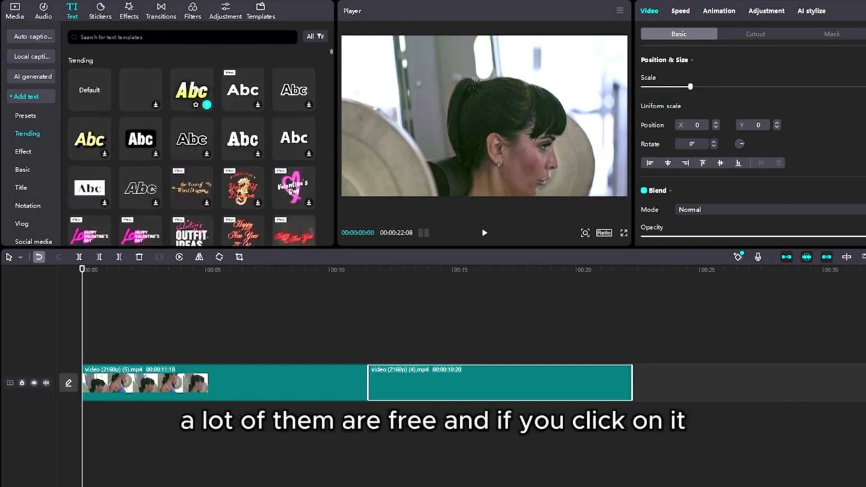
{"action": "left_click", "coordinate": [193, 89]}
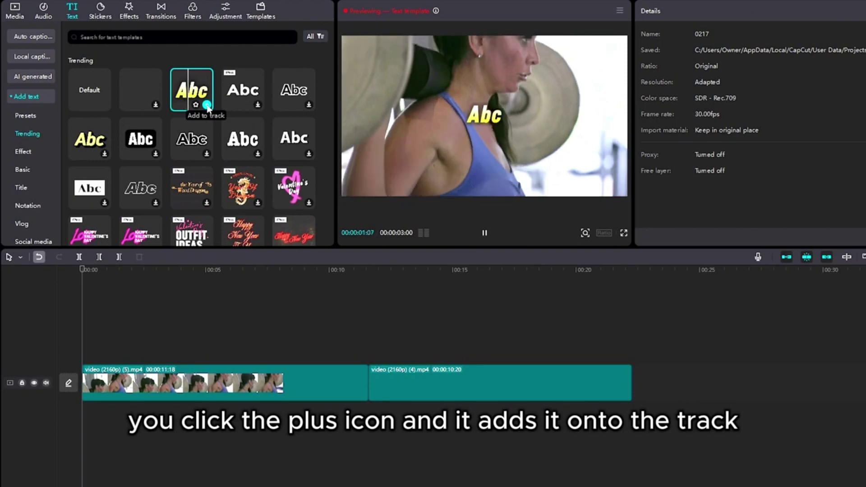
{"action": "left_click", "coordinate": [208, 106]}
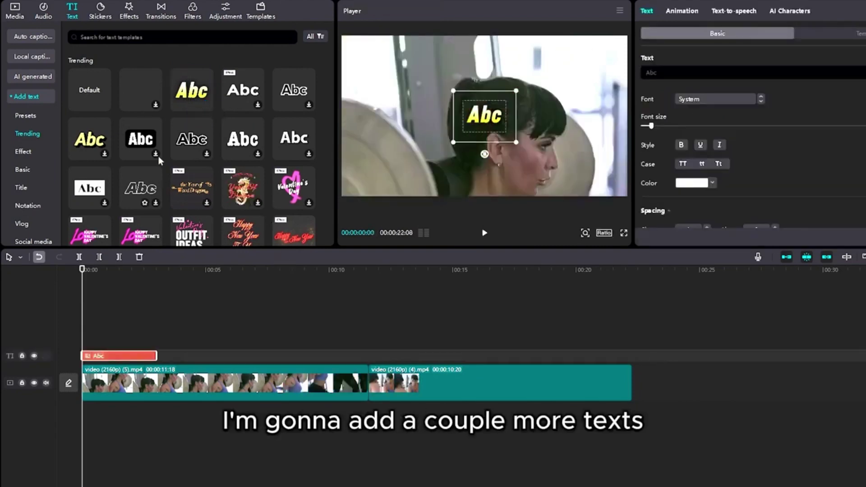
Edit the text clip's words so it reads 'Set 1 - Squat'
{"action": "left_click", "coordinate": [144, 146]}
{"action": "type", "text": "Set"}
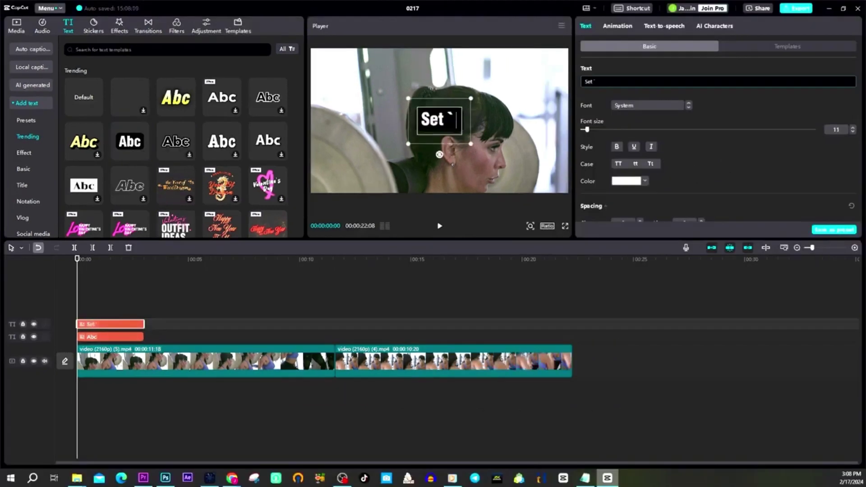
{"action": "type", "text": "aut"}
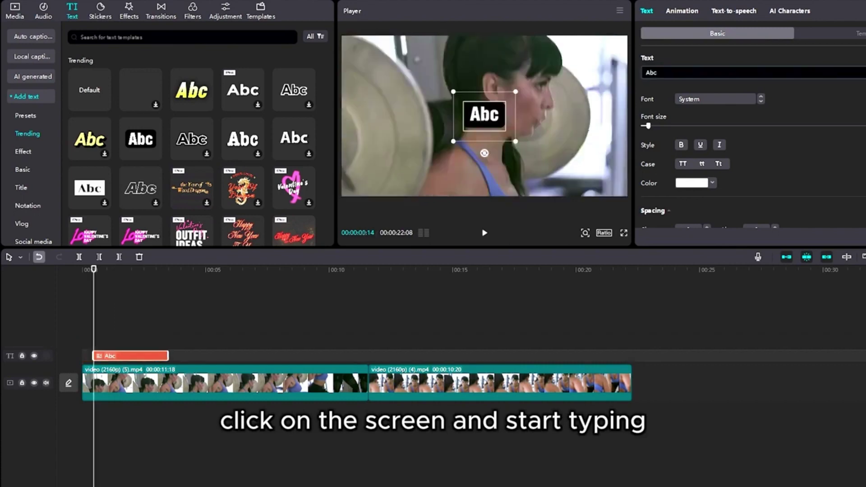
{"action": "type", "text": "S"}
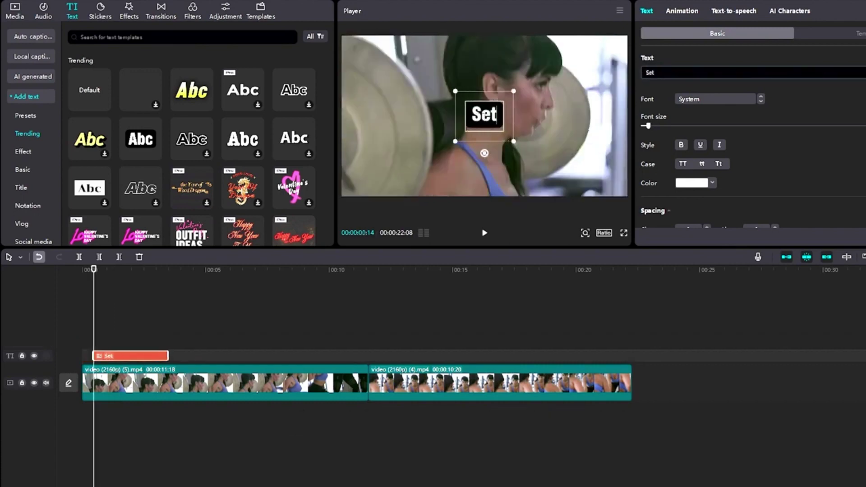
{"action": "type", "text": "quat"}
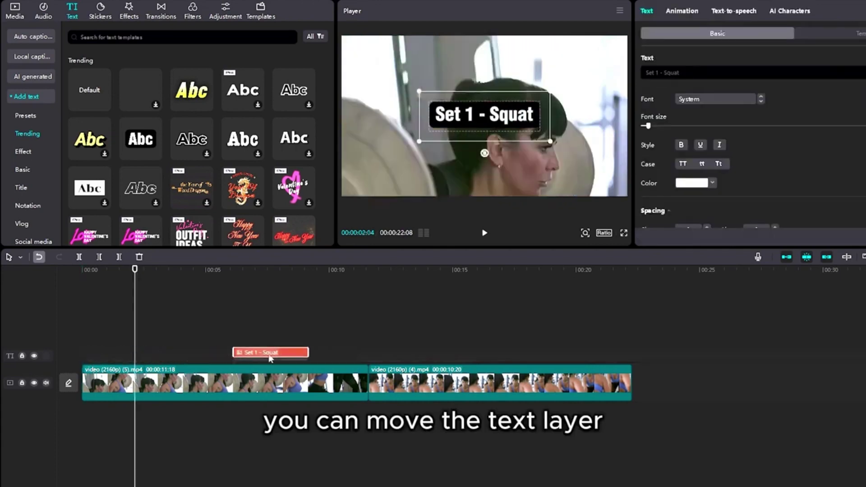
Place the 'Set 1 - Squat' text near the start and shift its second split piece later
{"action": "left_click_drag", "start_coordinate": [270, 359], "coordinate": [257, 358]}
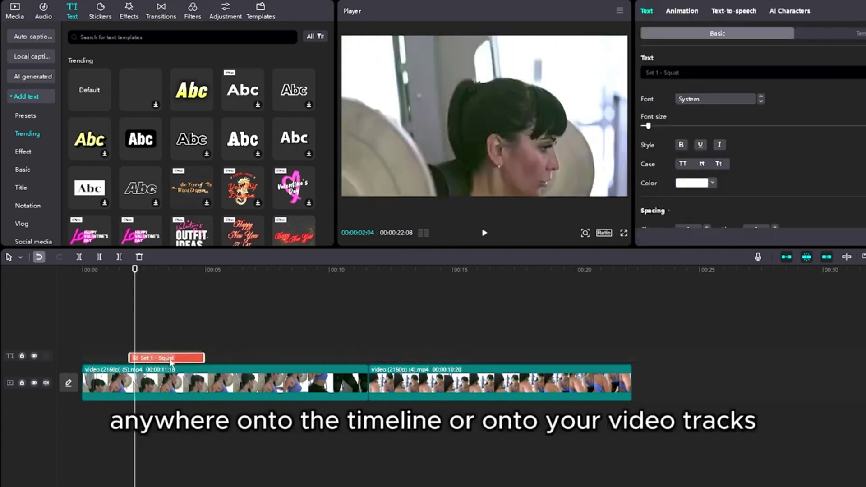
{"action": "left_click_drag", "start_coordinate": [126, 362], "coordinate": [128, 357]}
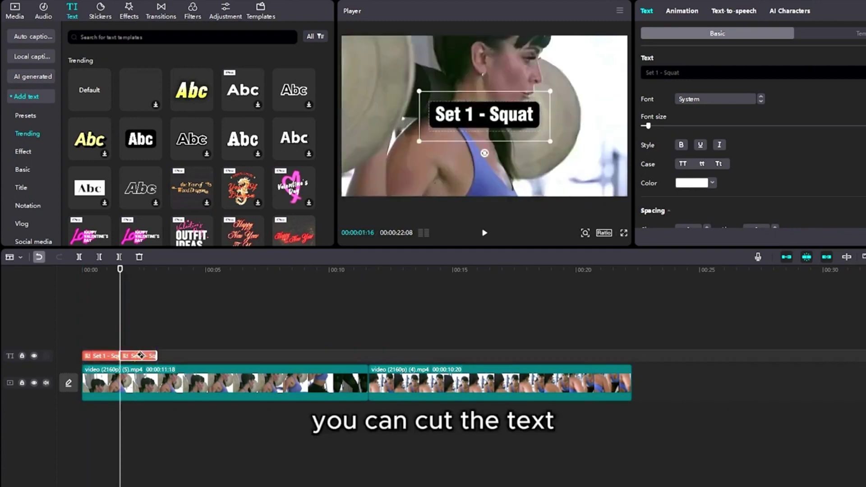
{"action": "key", "text": "a"}
{"action": "left_click_drag", "start_coordinate": [141, 358], "coordinate": [248, 357]}
{"action": "left_click", "coordinate": [173, 309]}
{"action": "left_click_drag", "start_coordinate": [122, 269], "coordinate": [132, 269]}
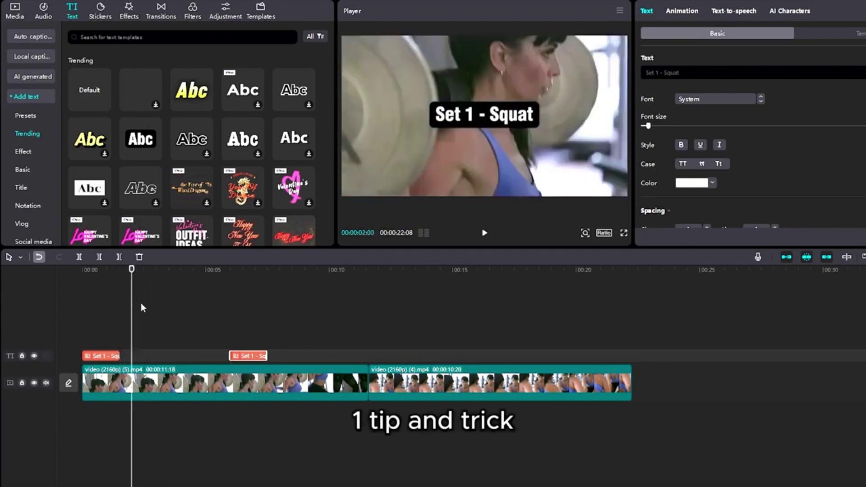
Select all video and text clips and drop them later on a new upper track, near 00:07
{"action": "left_click", "coordinate": [105, 359]}
{"action": "left_click", "coordinate": [134, 383]}
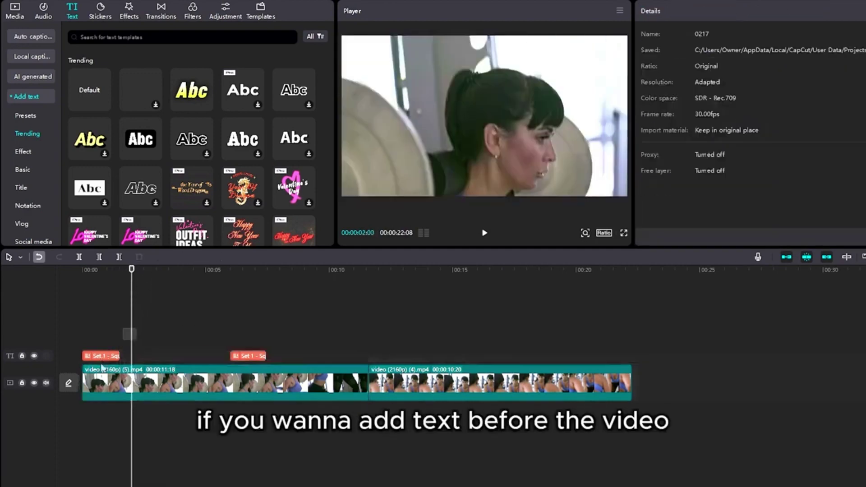
{"action": "left_click", "coordinate": [102, 386]}
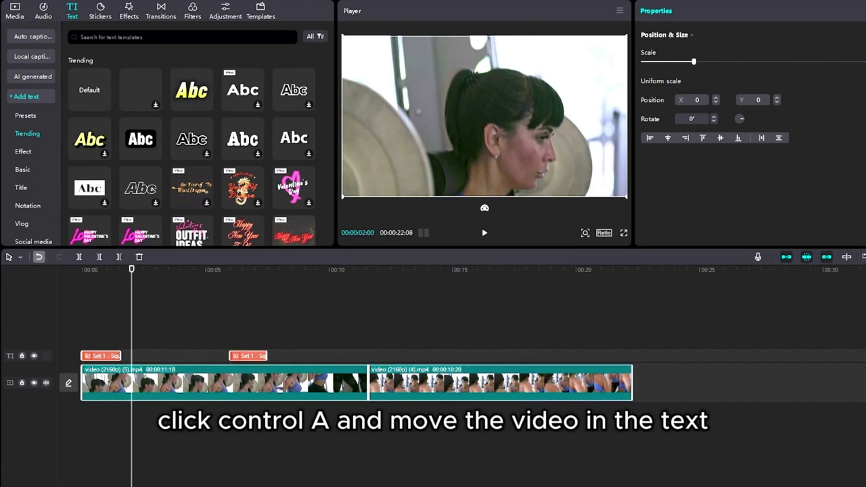
{"action": "key", "text": "ctrl+a"}
{"action": "left_click_drag", "start_coordinate": [223, 383], "coordinate": [225, 350]}
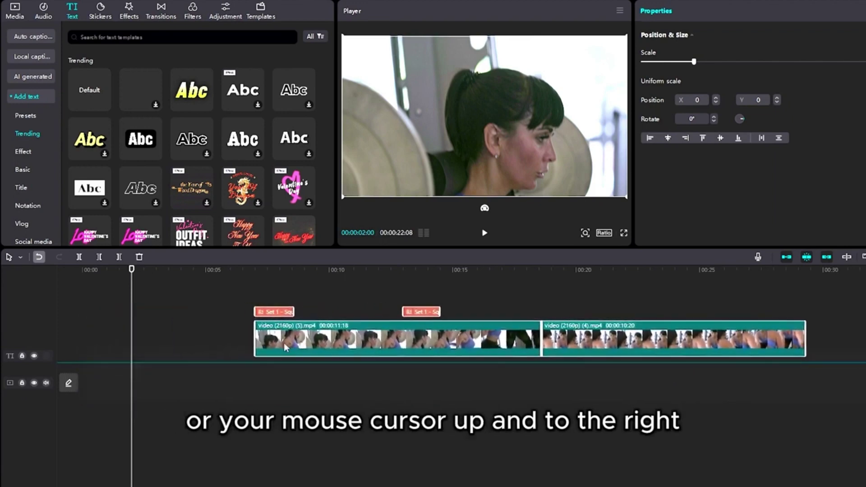
{"action": "left_click_drag", "start_coordinate": [226, 350], "coordinate": [314, 348]}
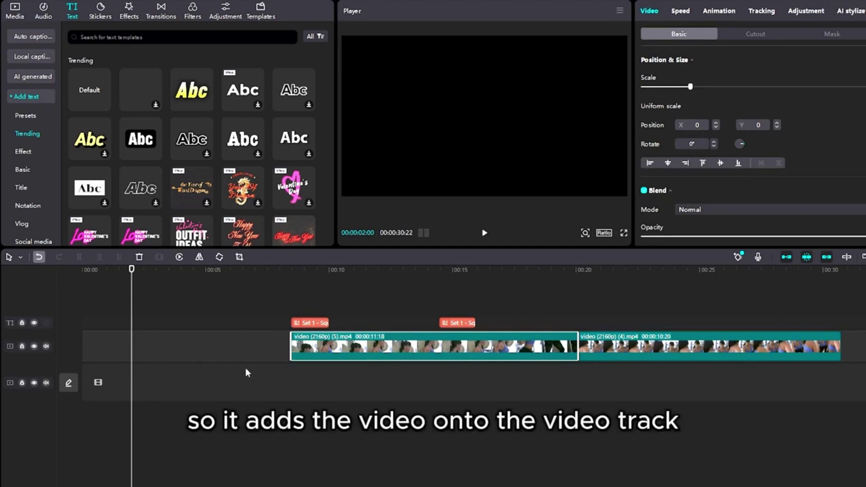
{"action": "left_click", "coordinate": [256, 350]}
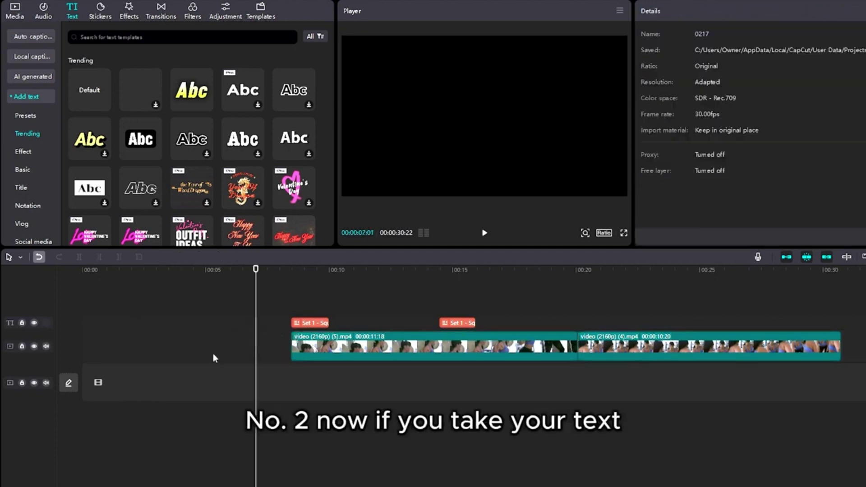
Move a 'Set 1 - Squat' text to 00:00 on its own track, pull the videos after it, and preview
{"action": "left_click_drag", "start_coordinate": [309, 324], "coordinate": [152, 340]}
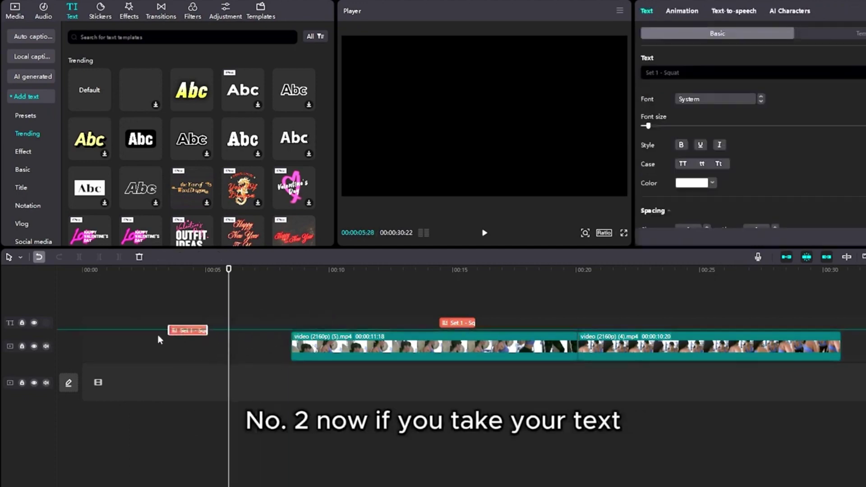
{"action": "left_click_drag", "start_coordinate": [95, 364], "coordinate": [97, 366]}
{"action": "left_click_drag", "start_coordinate": [200, 277], "coordinate": [60, 297]}
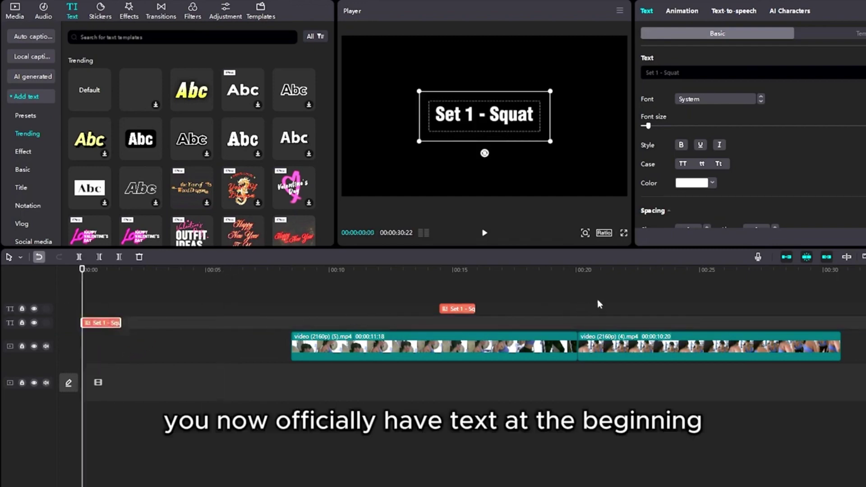
{"action": "left_click_drag", "start_coordinate": [603, 302], "coordinate": [224, 349]}
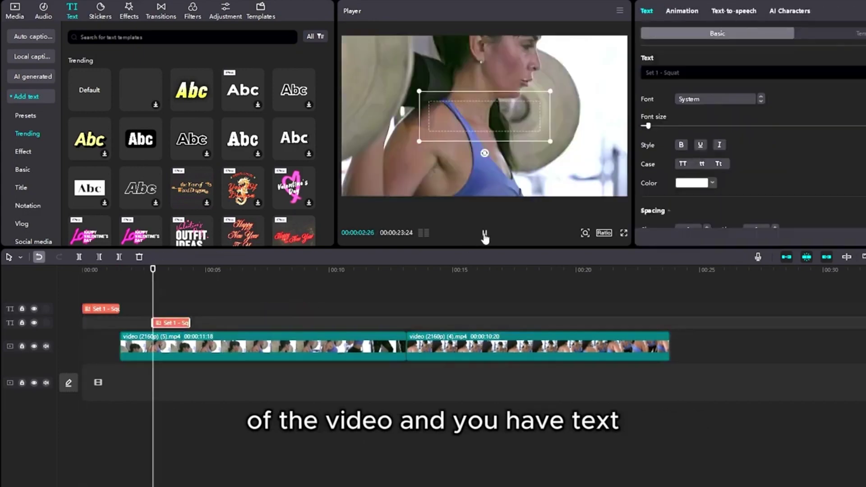
{"action": "left_click", "coordinate": [485, 234]}
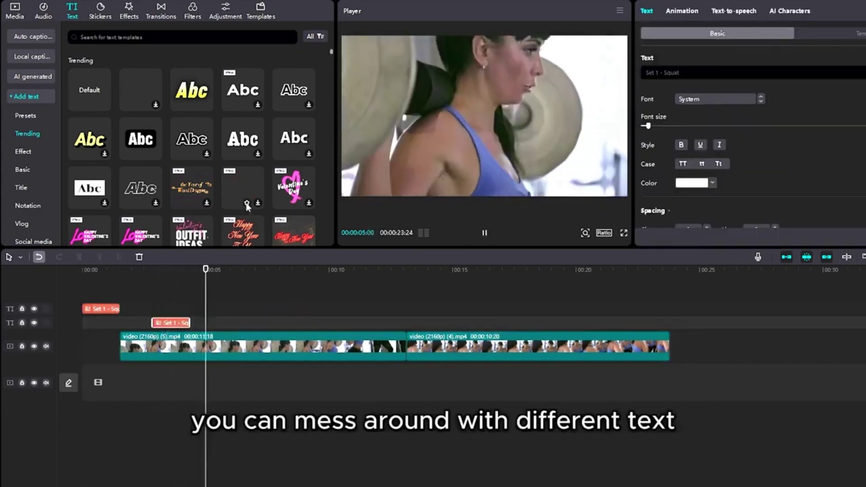
{"action": "left_click", "coordinate": [485, 233]}
{"action": "scroll", "coordinate": [227, 167], "scroll_direction": "down", "scroll_amount": 3}
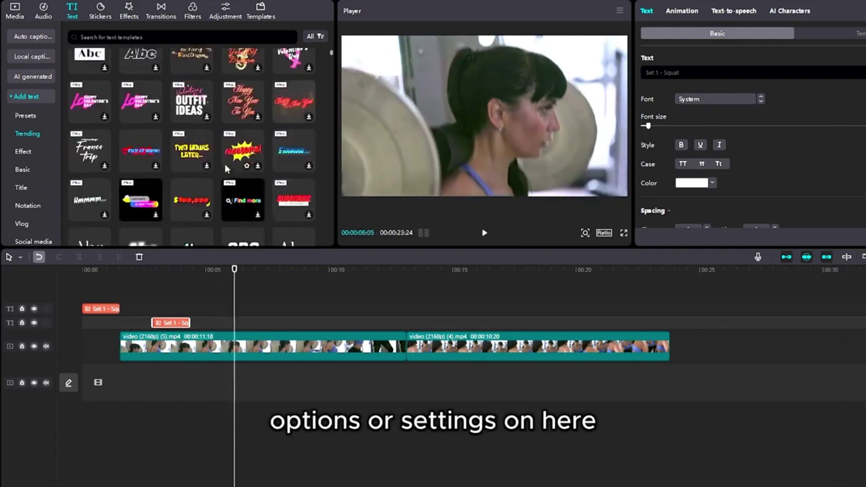
{"action": "scroll", "coordinate": [256, 169], "scroll_direction": "up", "scroll_amount": 4}
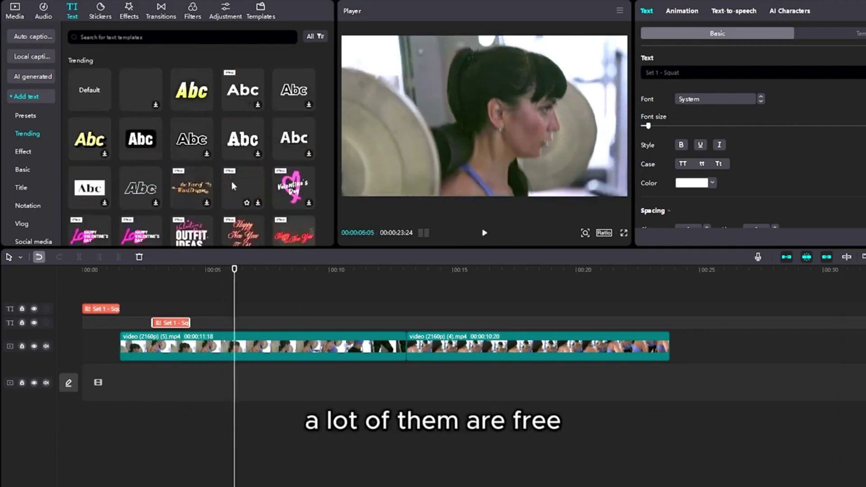